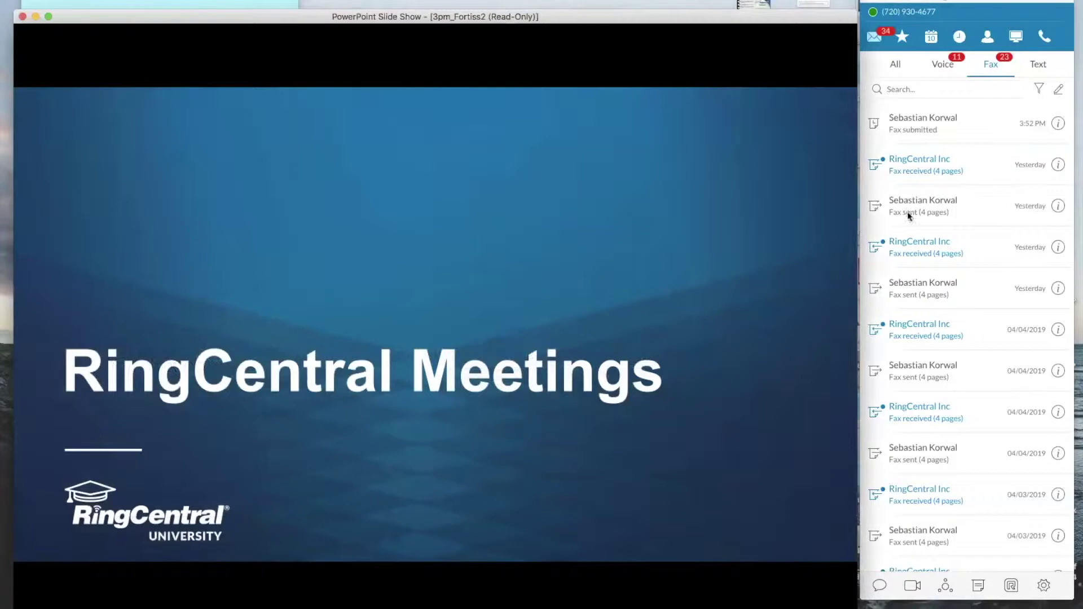
# Step: Open the dial pad and view the audio conferencing settings, closing them without starting a conference
pyautogui.click(1049, 49)
pyautogui.click(1052, 47)
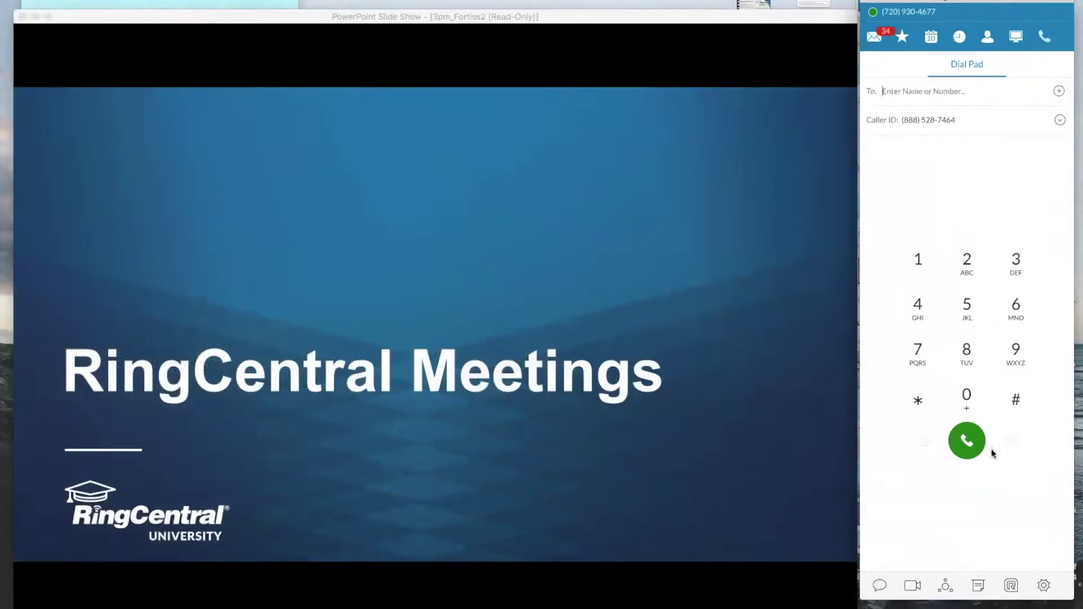
pyautogui.click(945, 585)
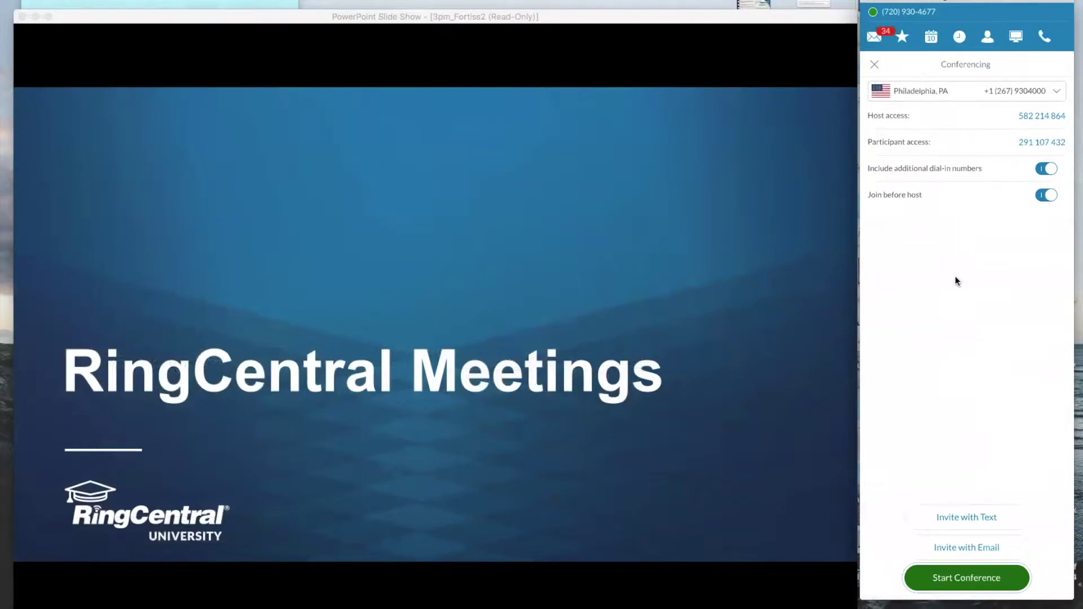
pyautogui.click(874, 64)
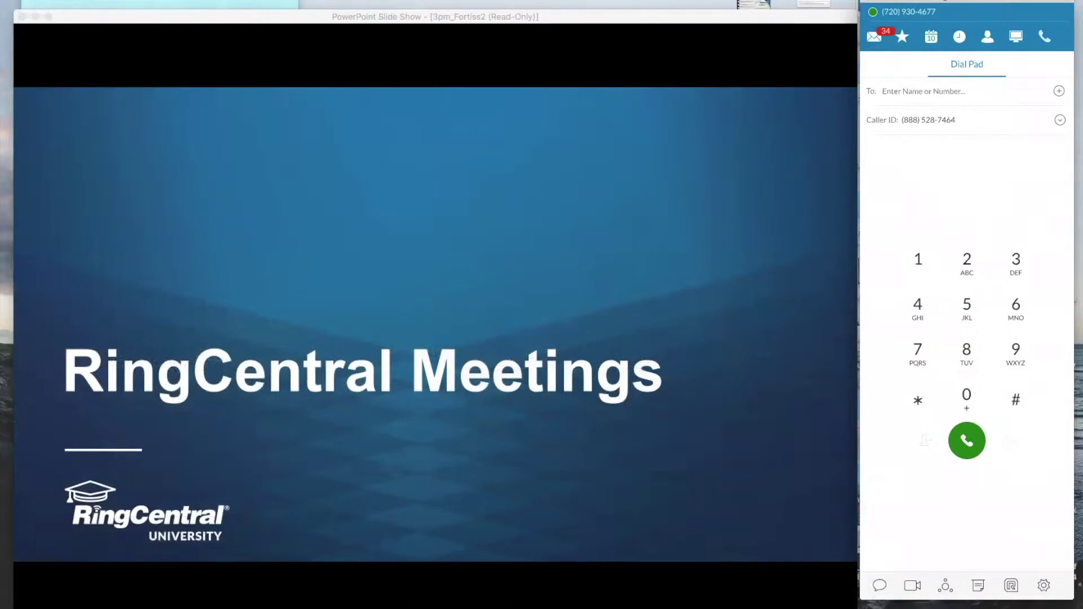
# Step: Switch to RingCentral Meetings and place its window over the presentation slide, clear of the phone app
pyautogui.click(492, 607)
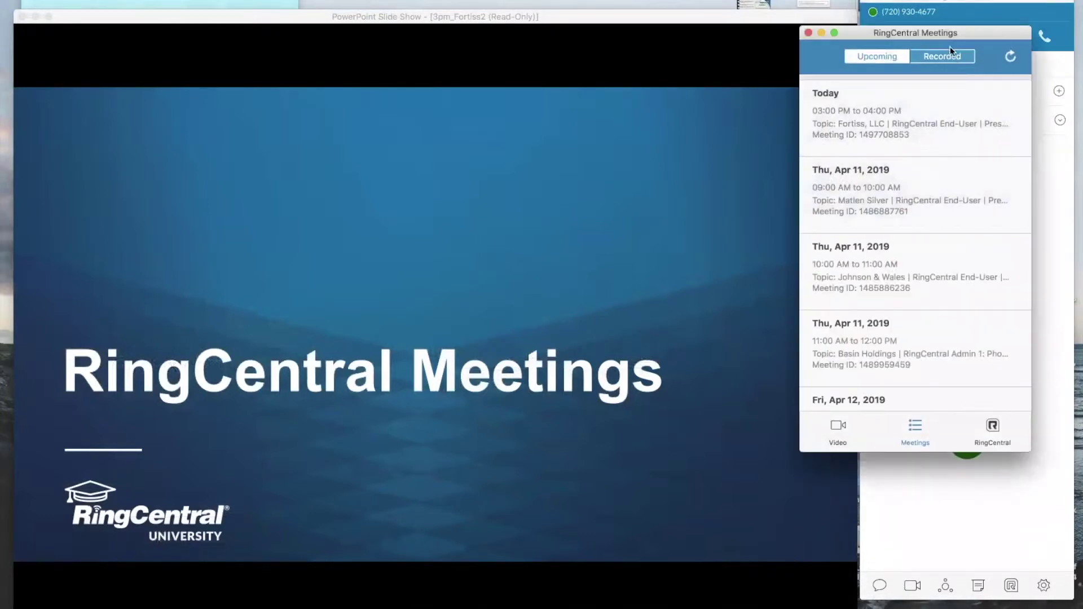
pyautogui.moveTo(945, 27); pyautogui.dragTo(605, 69)
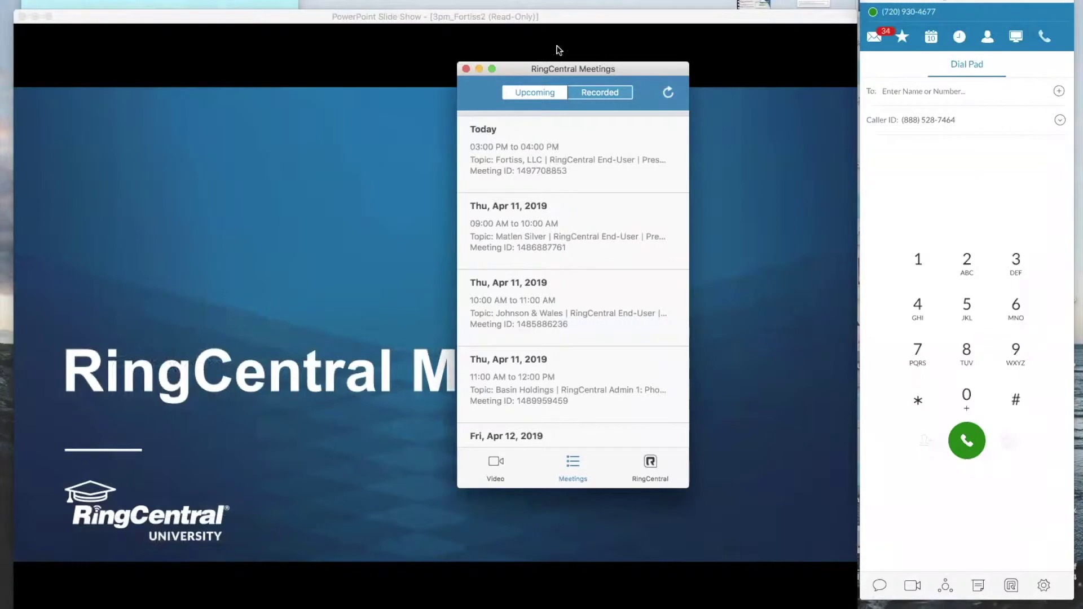
pyautogui.click(388, 1)
# Step: View the form for scheduling a new meeting from the video page and close it without scheduling
pyautogui.click(504, 468)
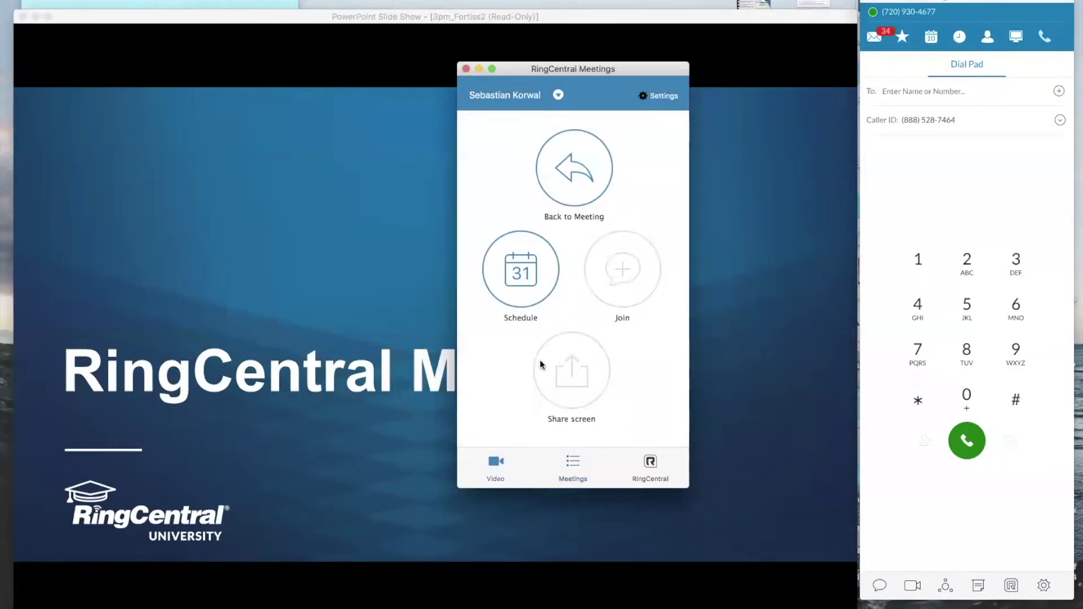
pyautogui.click(526, 268)
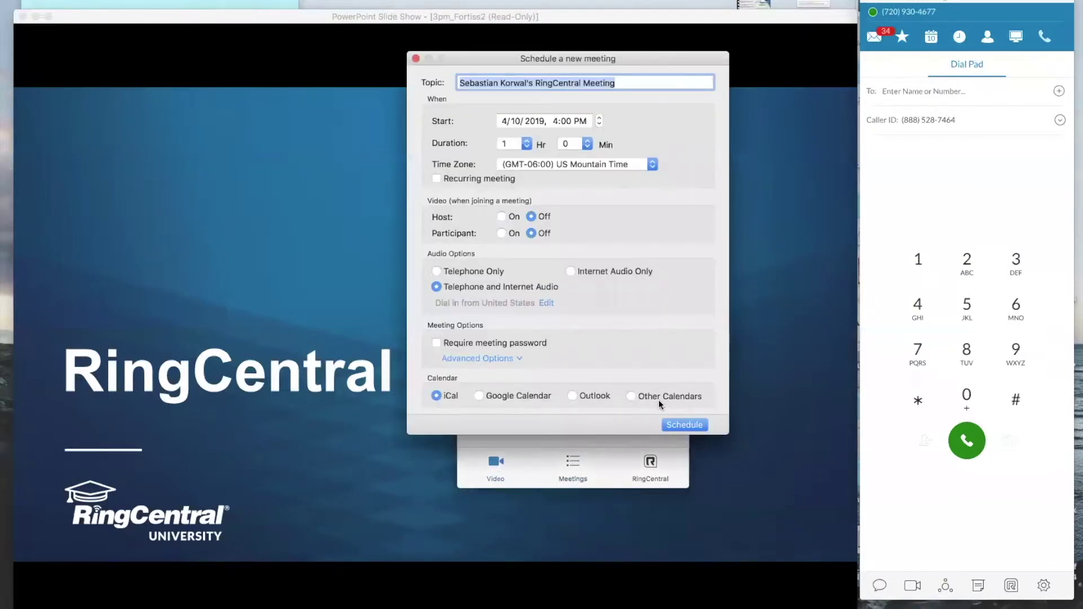
pyautogui.click(416, 59)
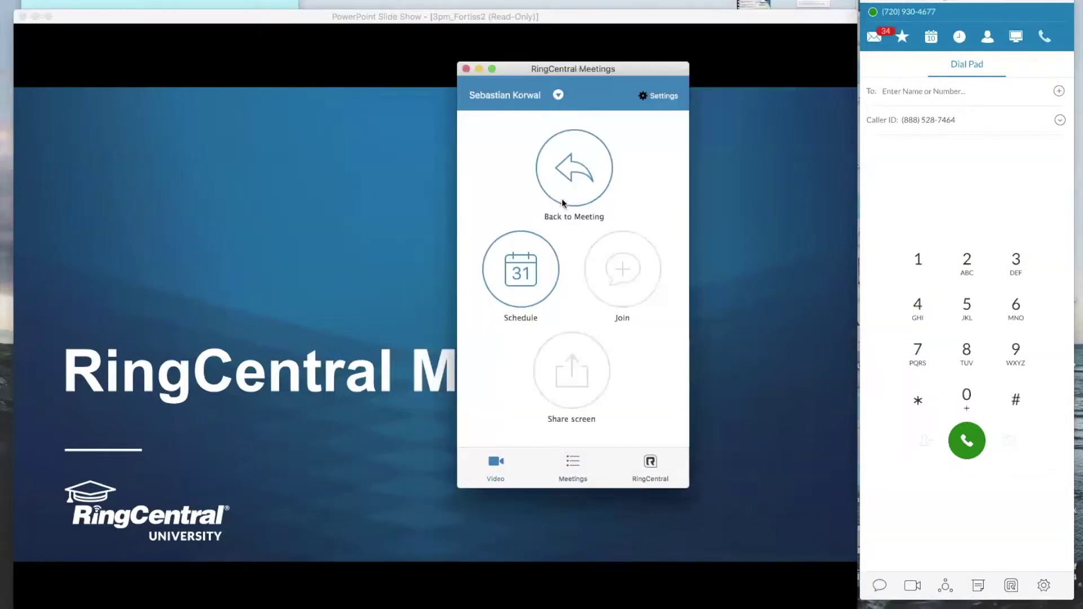
# Step: Move the RingCentral Meetings window aside and switch to the Microsoft Outlook calendar
pyautogui.moveTo(532, 71); pyautogui.dragTo(675, 94)
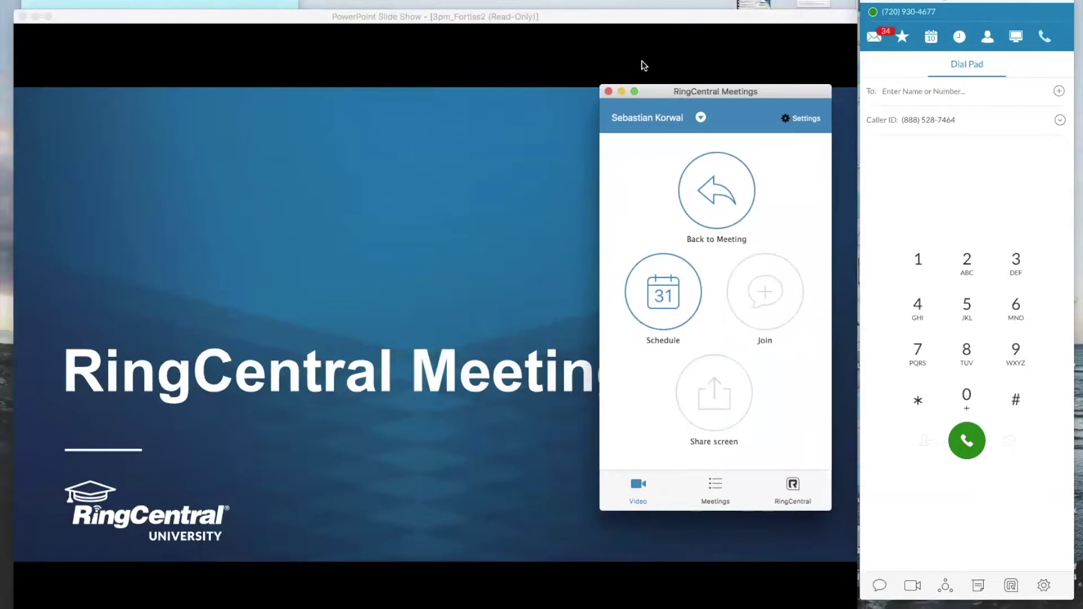
pyautogui.click(738, 3)
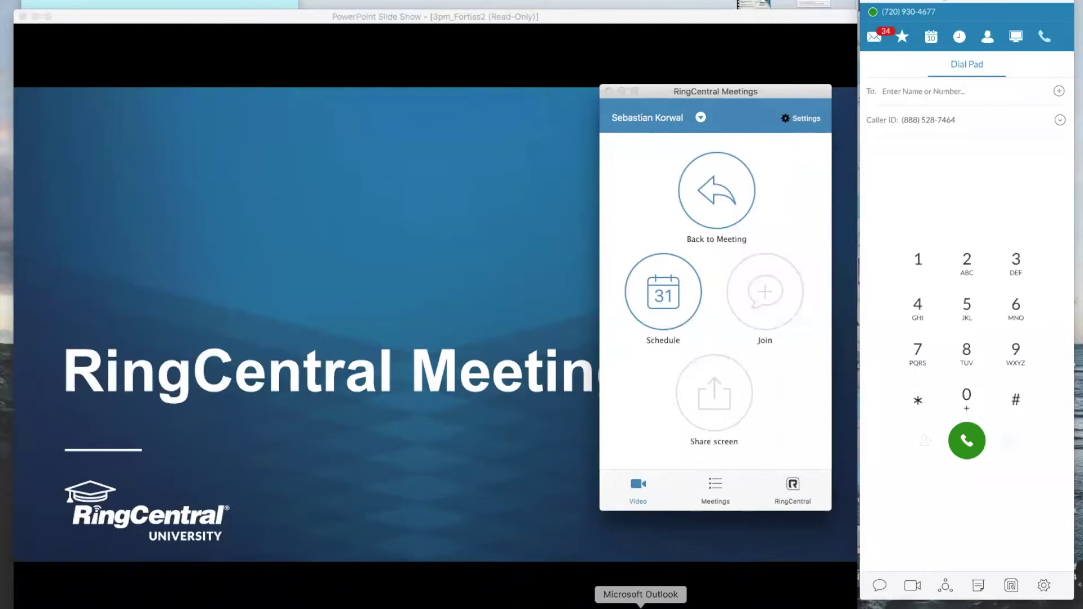
pyautogui.click(623, 603)
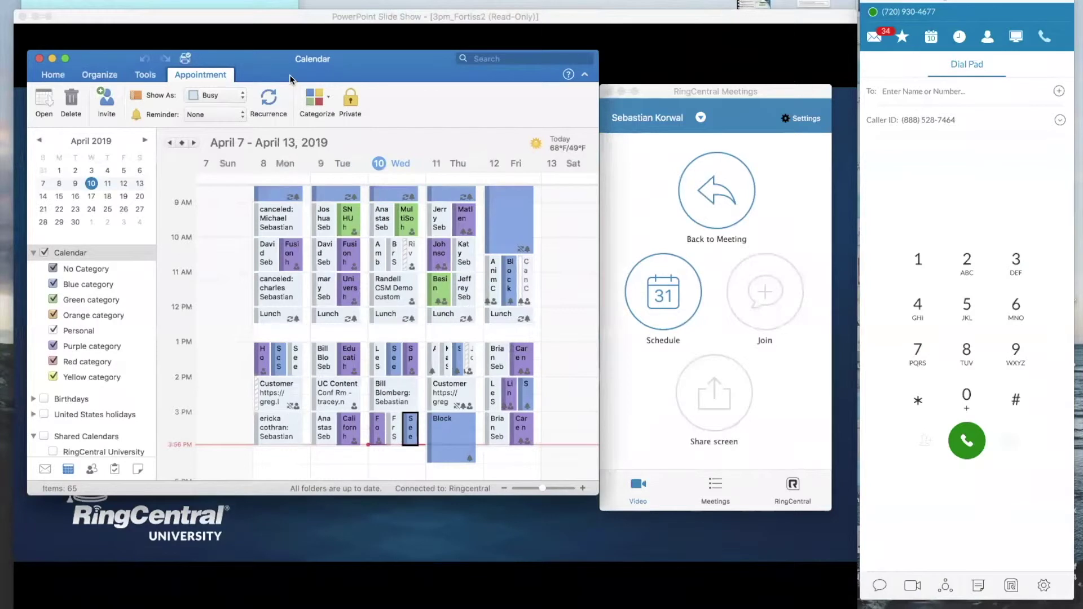
# Step: Schedule a RingCentral meeting from the Outlook calendar so that a prefilled meeting invitation opens
pyautogui.click(53, 75)
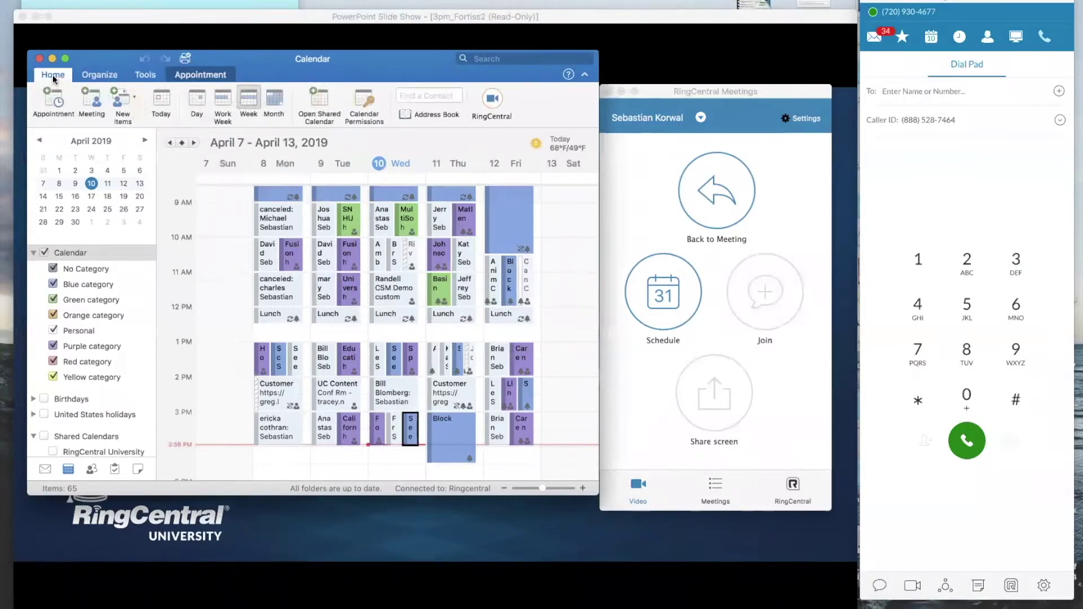
pyautogui.click(499, 107)
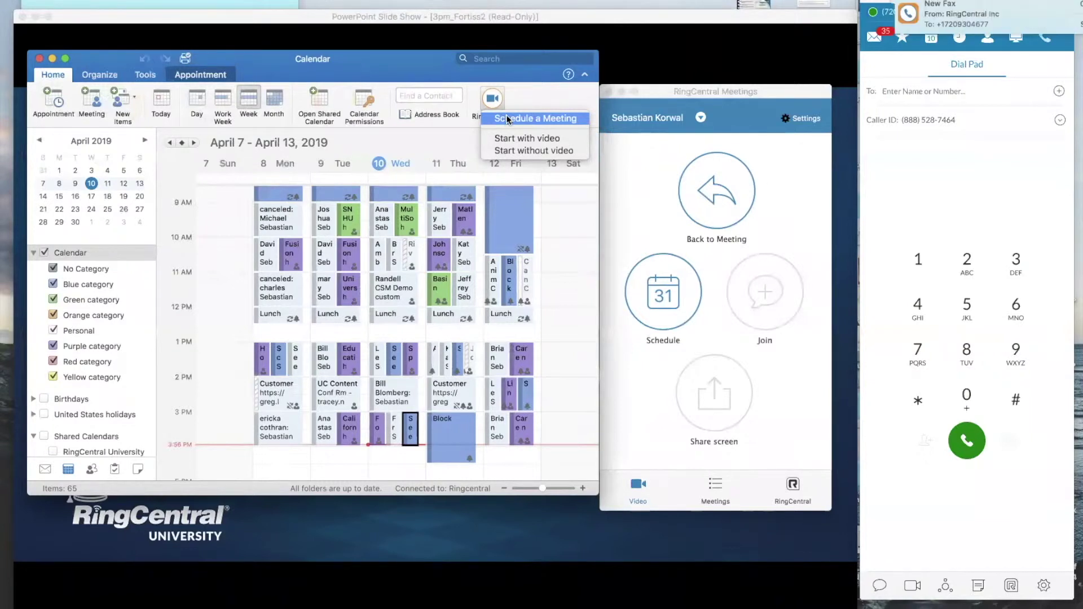
pyautogui.click(506, 119)
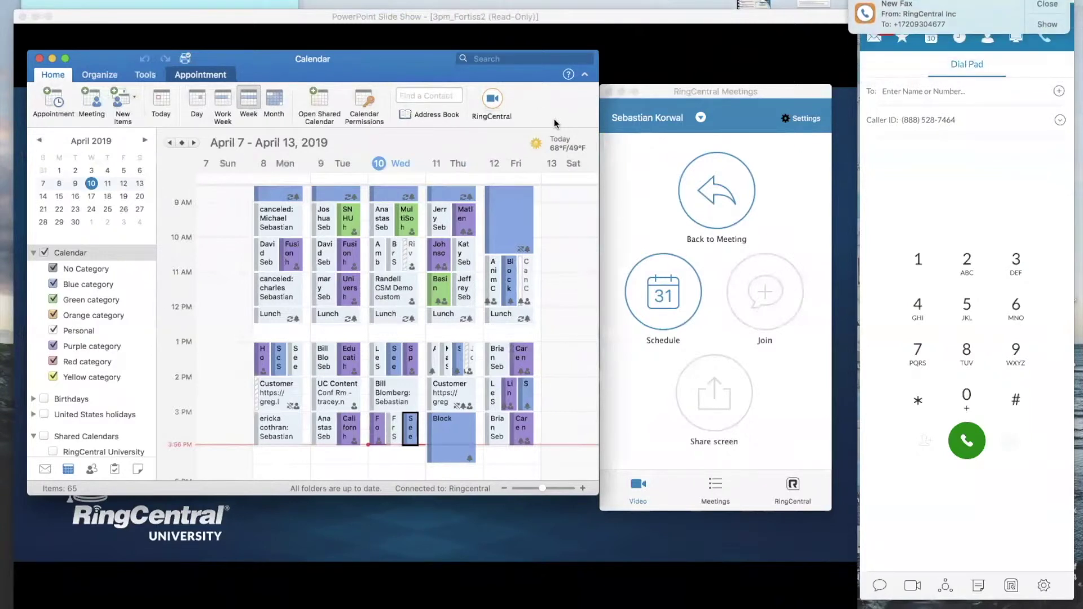
pyautogui.click(500, 97)
pyautogui.click(533, 112)
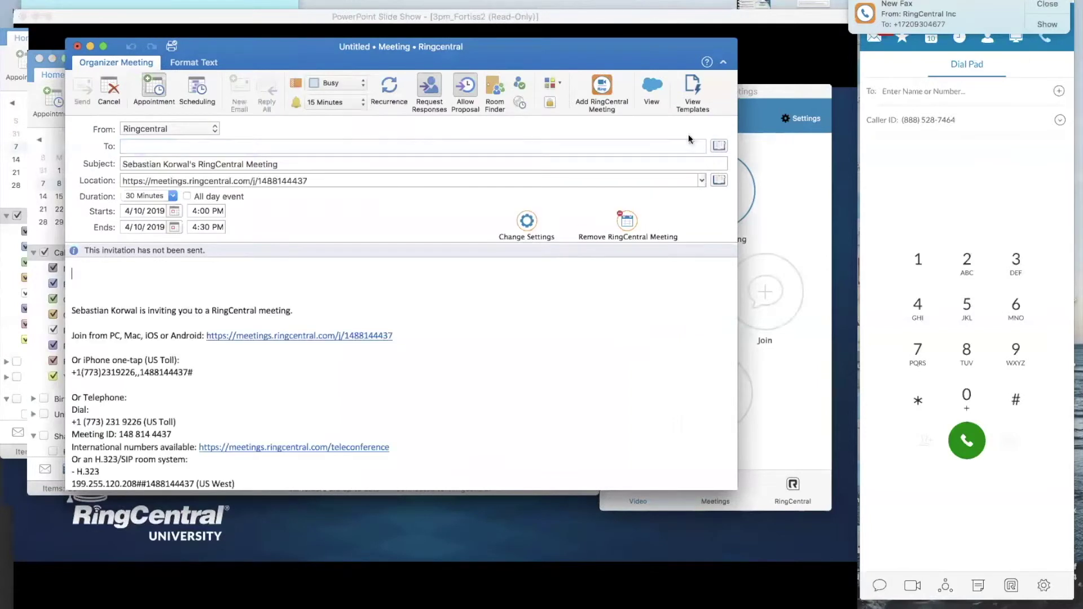
# Step: Rearrange the RingCentral Meetings and invitation windows, leaving the full invitation in front with the calendar partly visible behind it
pyautogui.moveTo(753, 91); pyautogui.dragTo(763, 66)
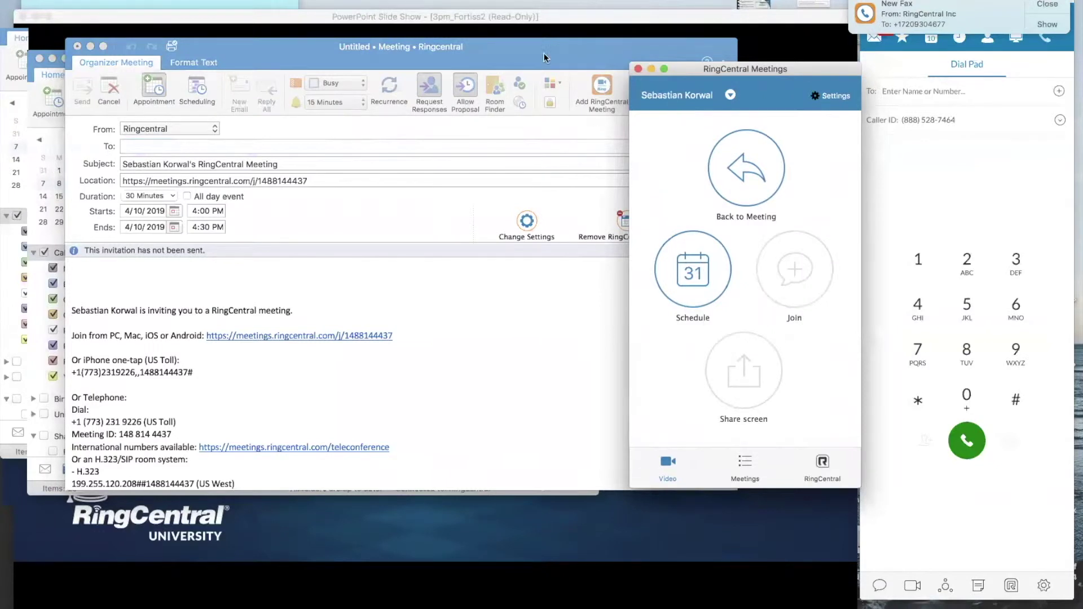
pyautogui.moveTo(480, 46)
pyautogui.mouseDown()
pyautogui.moveTo(482, 202)
pyautogui.moveTo(489, 19)
pyautogui.moveTo(485, 64)
pyautogui.mouseUp()
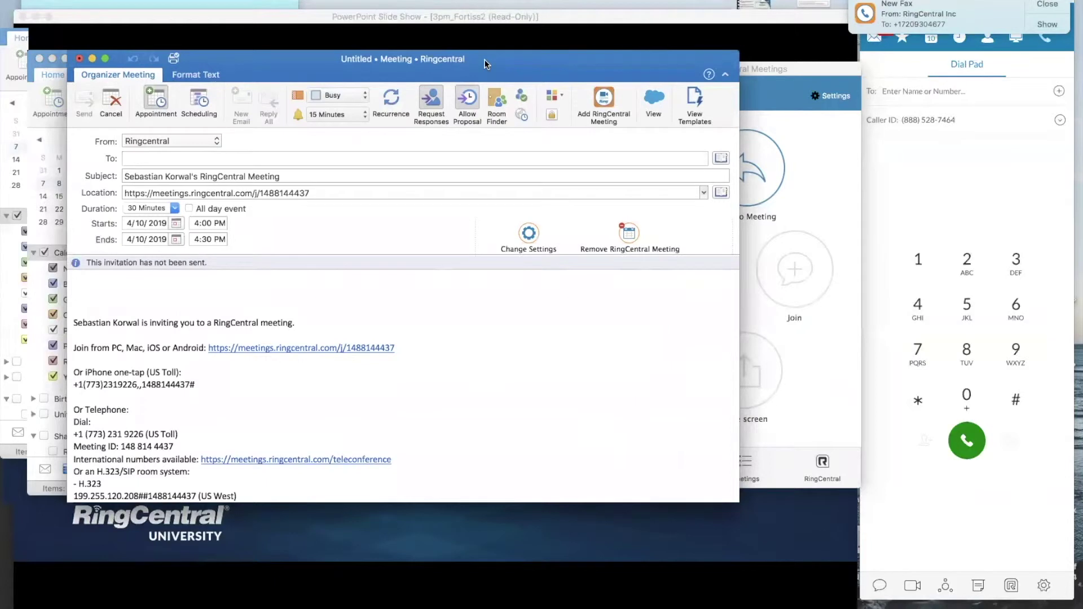
pyautogui.moveTo(777, 69); pyautogui.dragTo(790, 77)
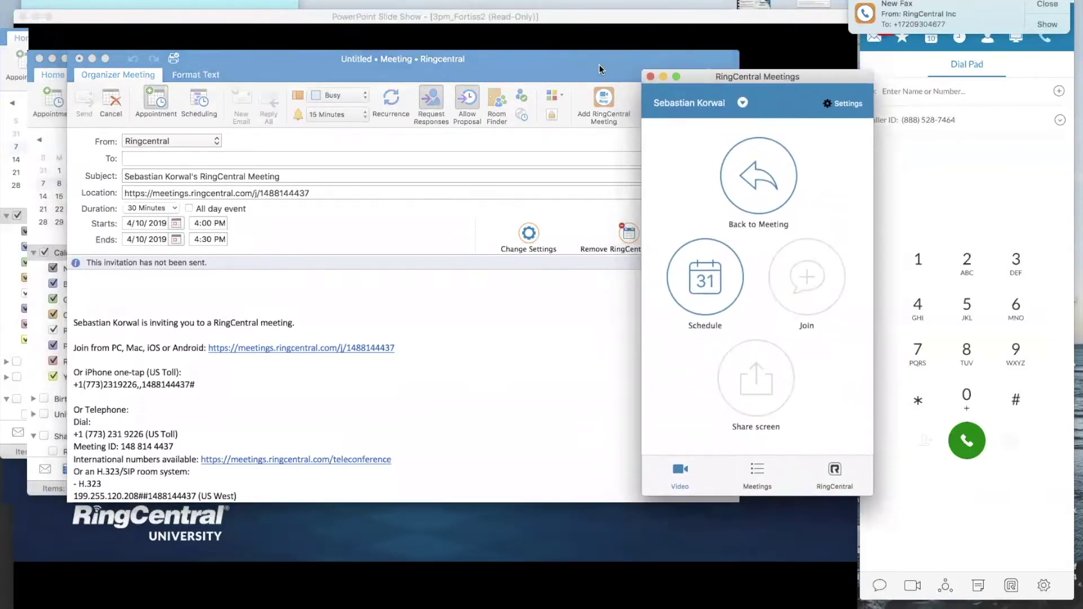
pyautogui.moveTo(599, 69); pyautogui.dragTo(727, 68)
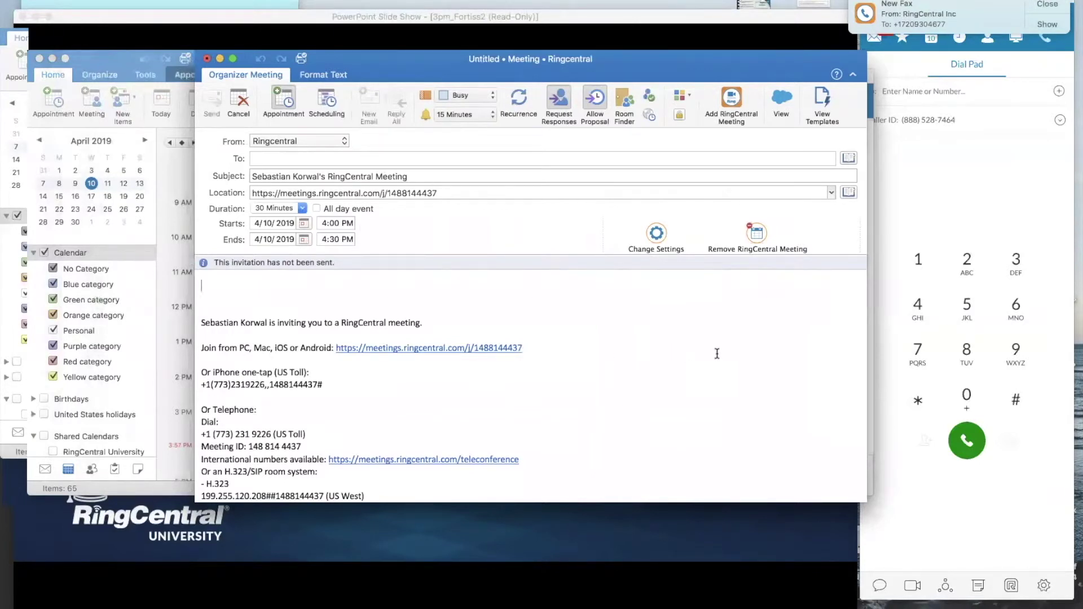
# Step: Highlight the meeting ID in the invitation's location link and view the RingCentral meeting settings, cancelling without changes
pyautogui.click(263, 158)
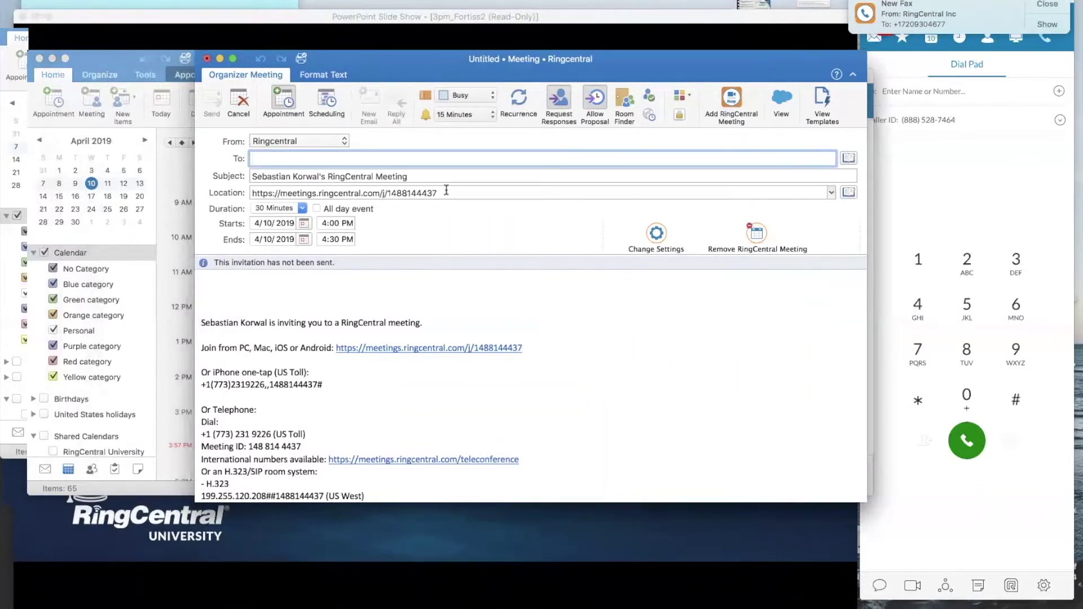
pyautogui.moveTo(440, 193); pyautogui.dragTo(387, 194)
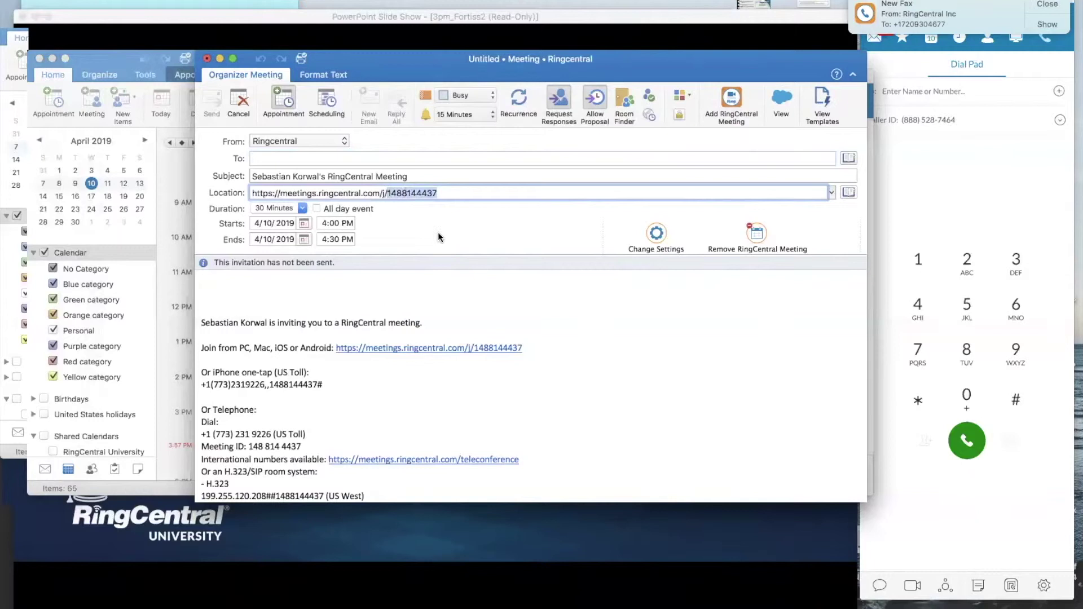
pyautogui.click(451, 194)
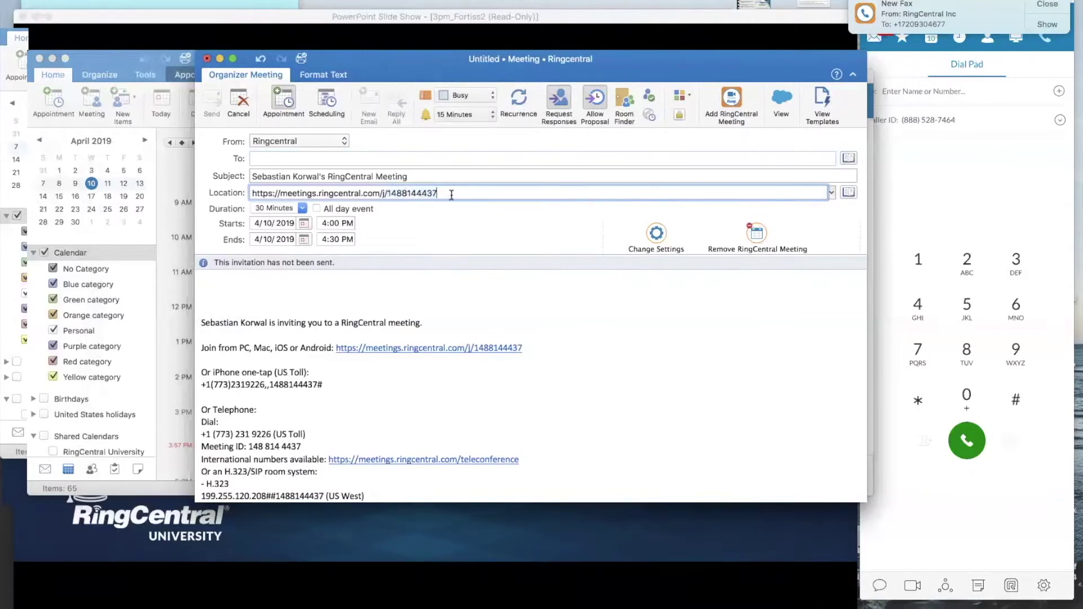
pyautogui.moveTo(438, 194); pyautogui.dragTo(389, 193)
pyautogui.click(454, 193)
pyautogui.click(655, 233)
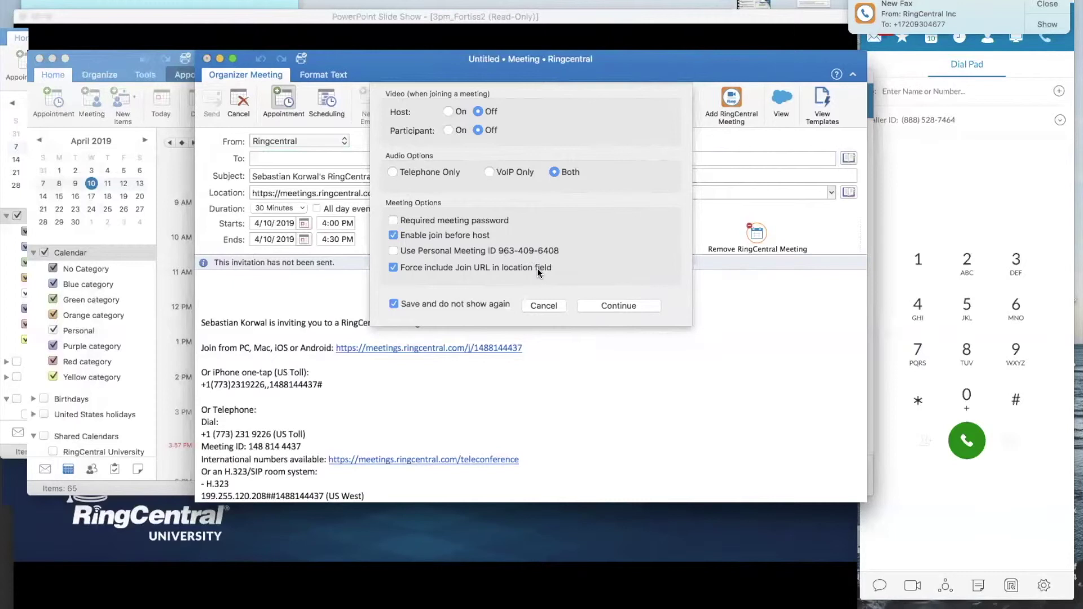
pyautogui.click(544, 306)
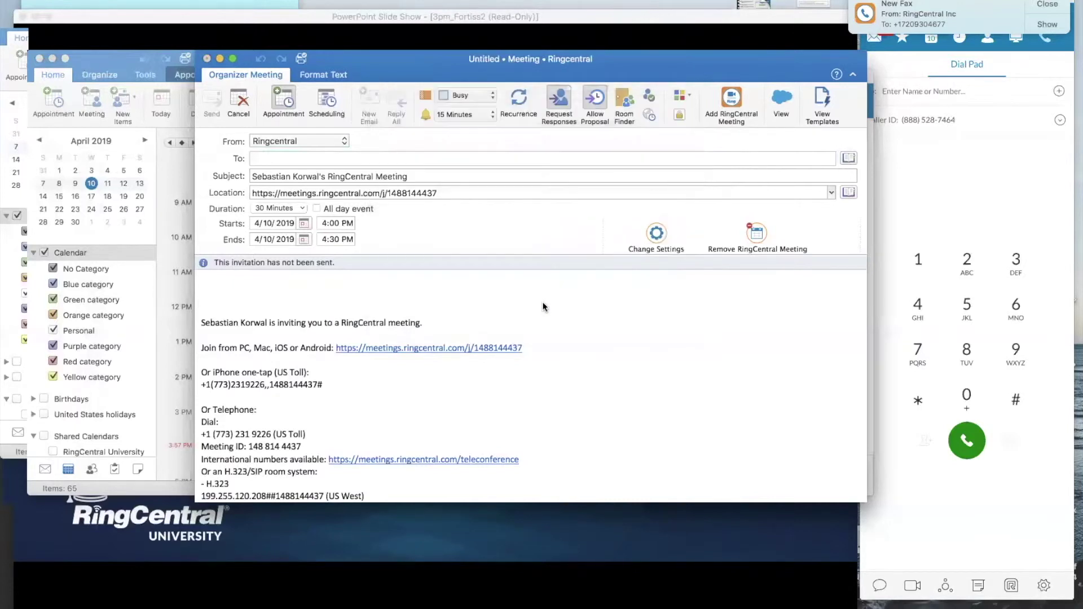
# Step: Highlight the join link in the invitation's location and in its message body, and clear the selection
pyautogui.moveTo(441, 197); pyautogui.dragTo(238, 192)
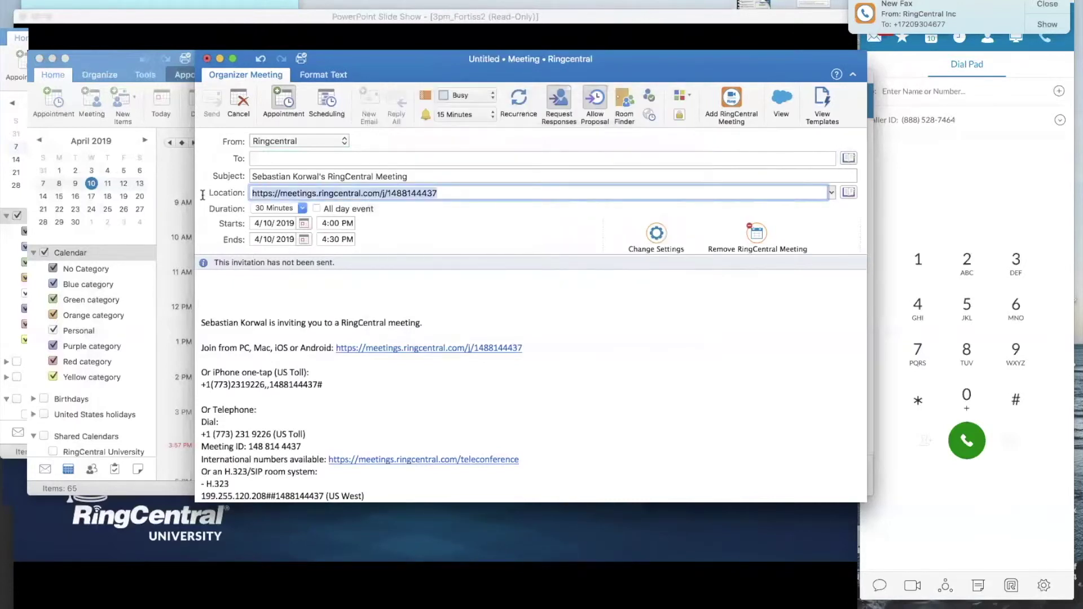
pyautogui.moveTo(527, 345); pyautogui.dragTo(368, 350)
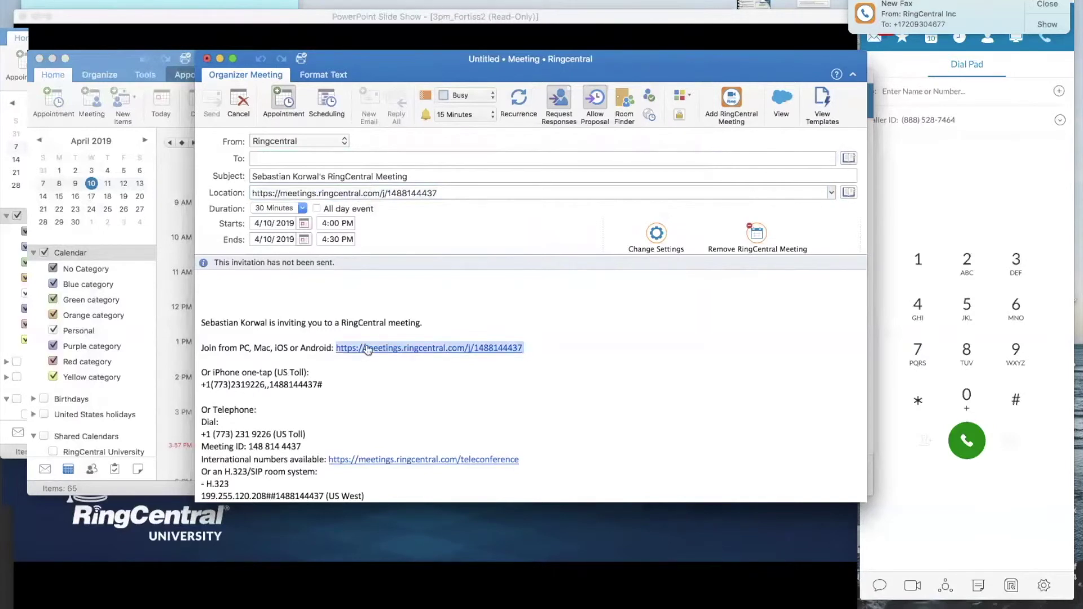
pyautogui.click(475, 191)
pyautogui.moveTo(475, 191); pyautogui.dragTo(252, 191)
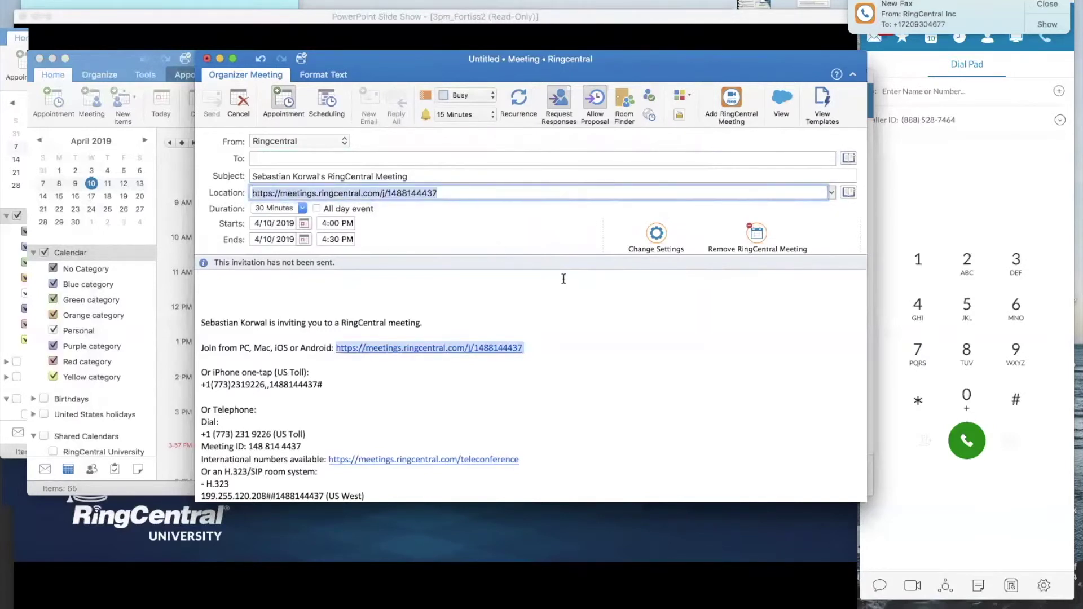
pyautogui.click(538, 312)
pyautogui.click(537, 312)
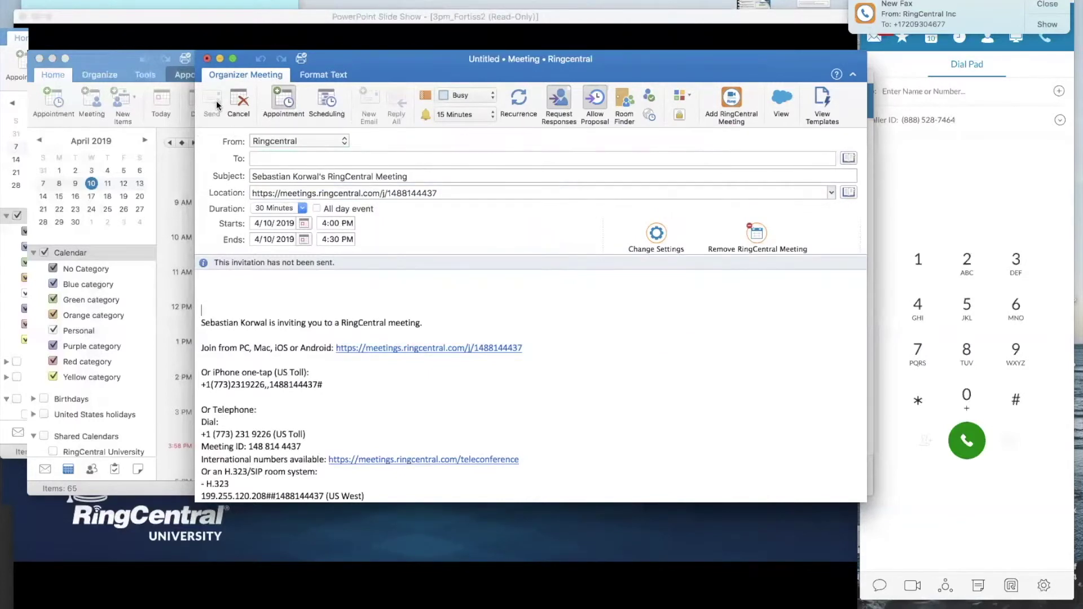
# Step: Close the unsent meeting invitation, discarding it, and minimize the Outlook calendar window
pyautogui.click(207, 58)
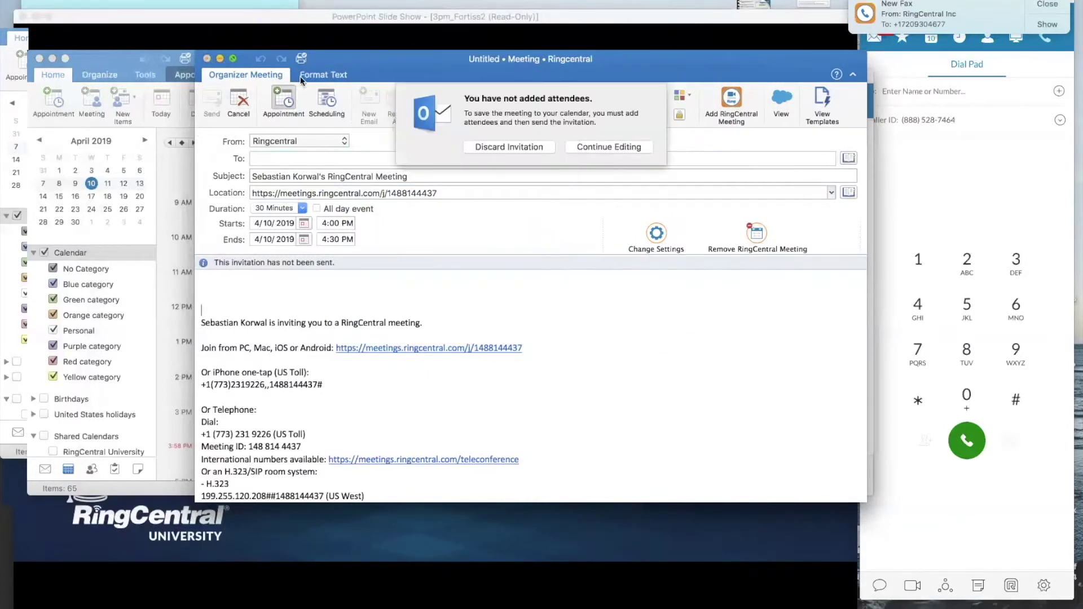
pyautogui.click(495, 149)
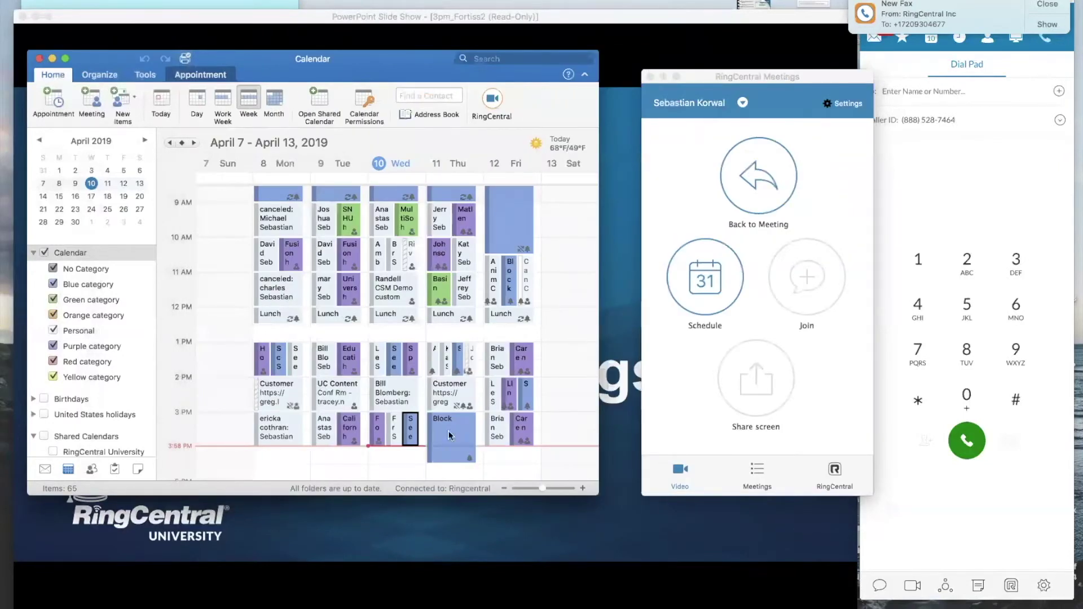
pyautogui.click(52, 58)
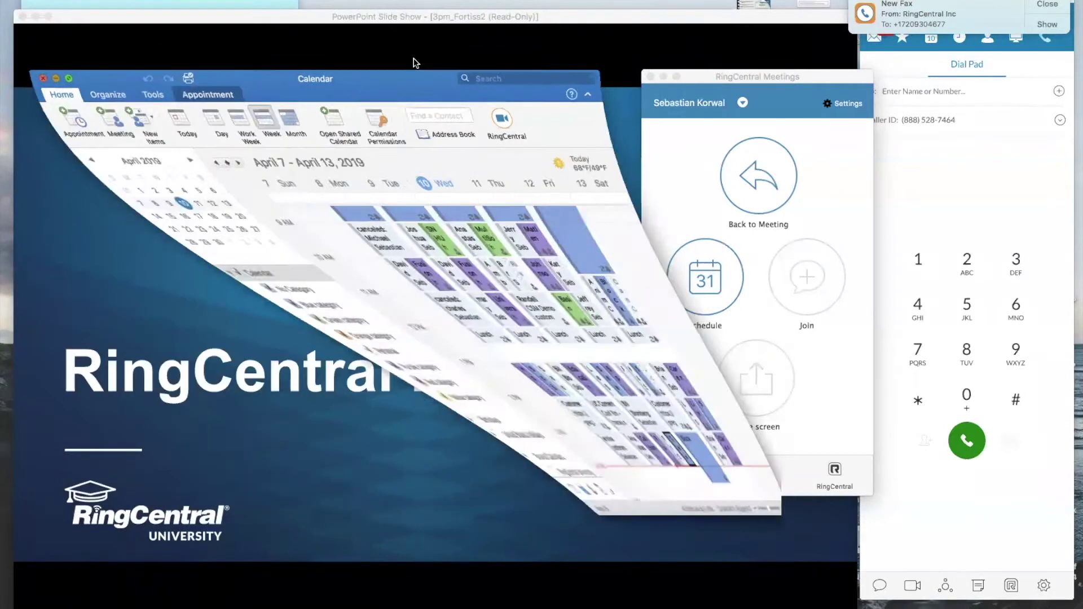
# Step: Examine today's upcoming meetings in RingCentral Meetings, including the newly scheduled 04:00 PM to 04:30 PM one, keeping the window over the slide
pyautogui.moveTo(777, 73); pyautogui.dragTo(513, 84)
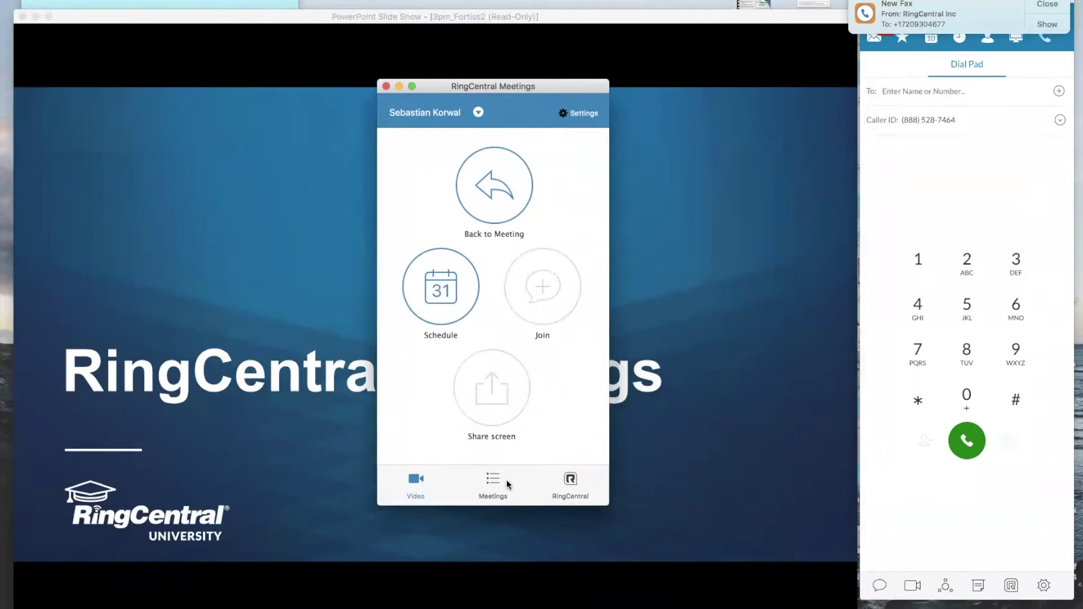
pyautogui.click(484, 479)
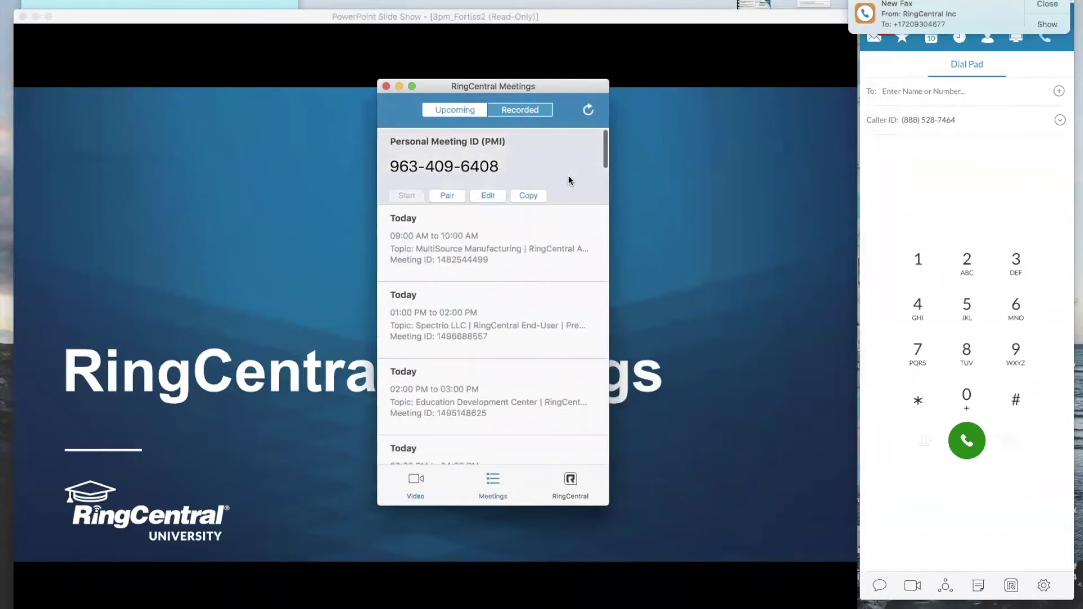
pyautogui.scroll(-2, 567, 175)
pyautogui.scroll(-5, 537, 263)
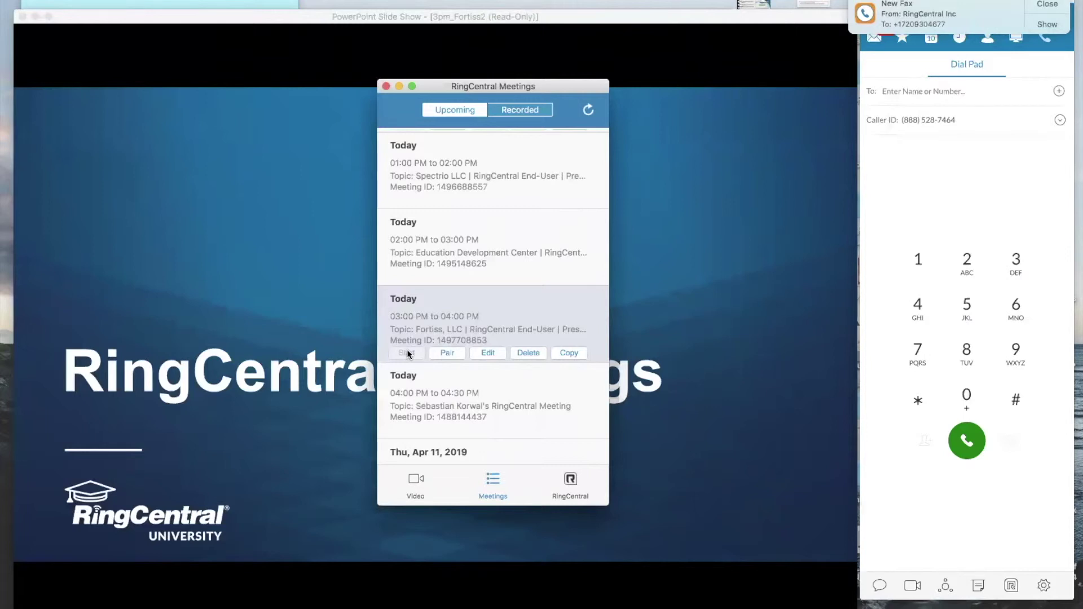
pyautogui.moveTo(519, 86); pyautogui.dragTo(598, 100)
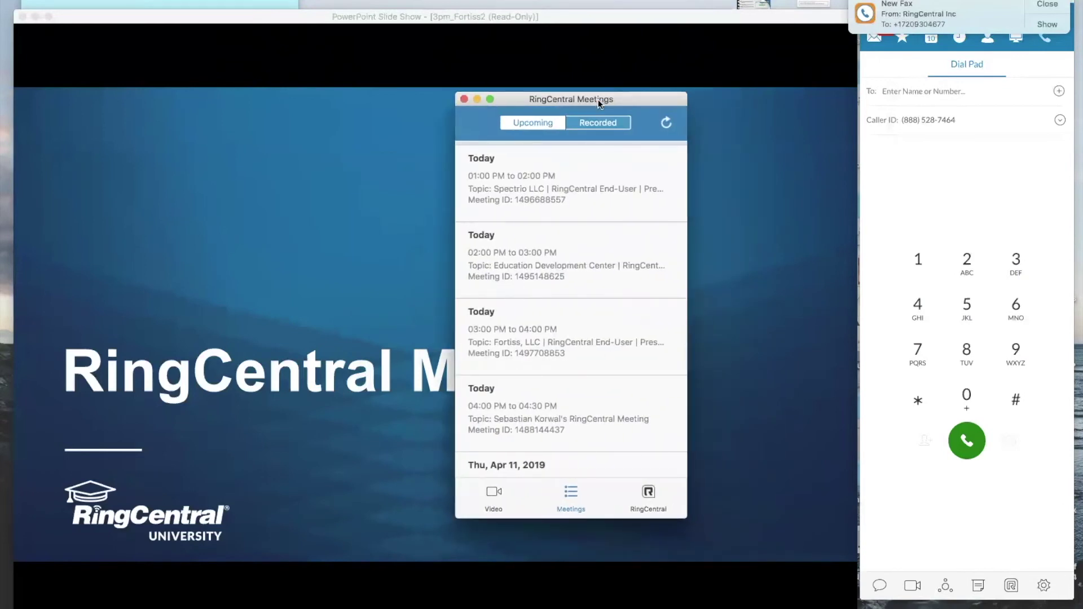
# Step: Return RingCentral Meetings from the upcoming meetings list to its video home view, and minimize the window
pyautogui.moveTo(550, 350)
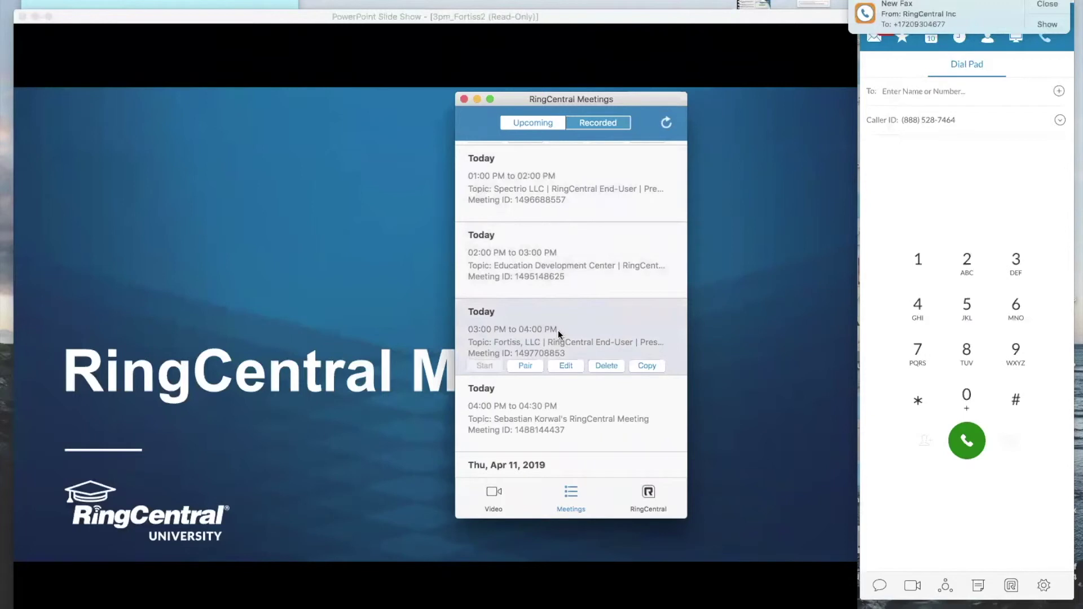
pyautogui.click(495, 495)
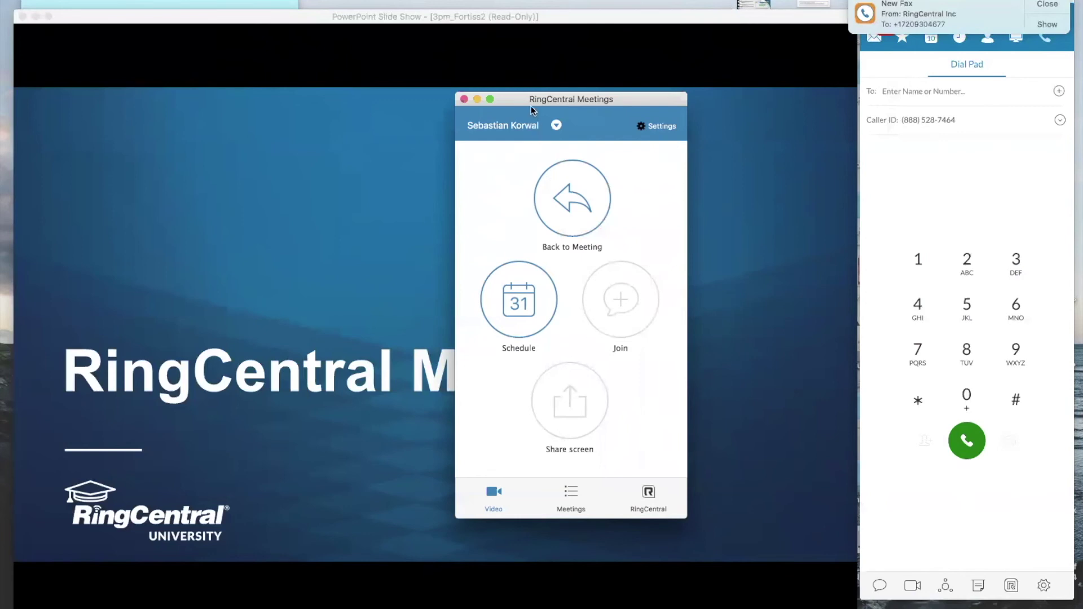
pyautogui.moveTo(526, 101); pyautogui.dragTo(427, 84)
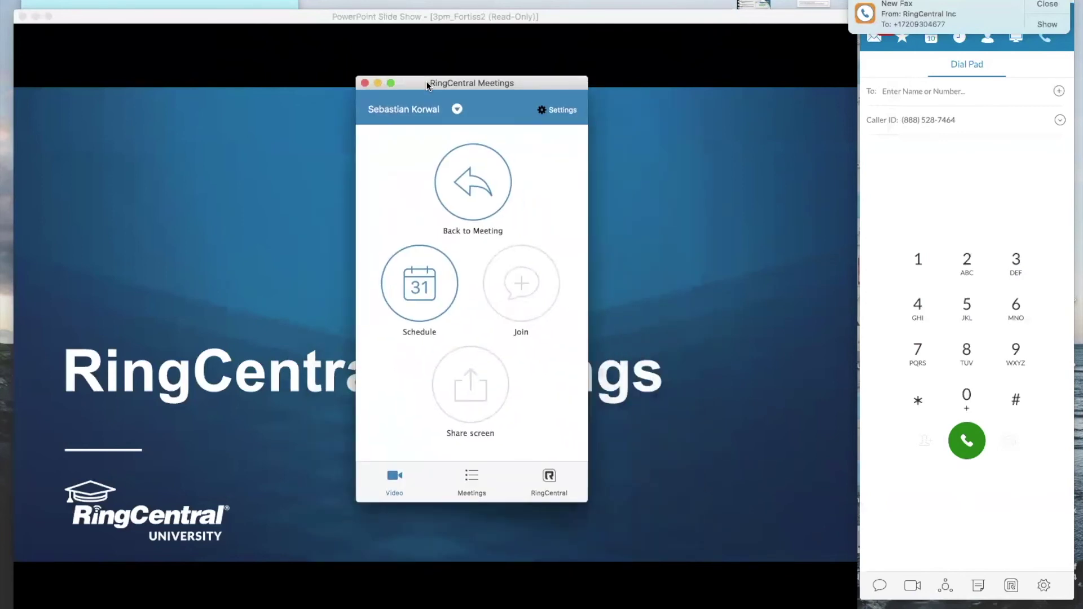
pyautogui.click(378, 83)
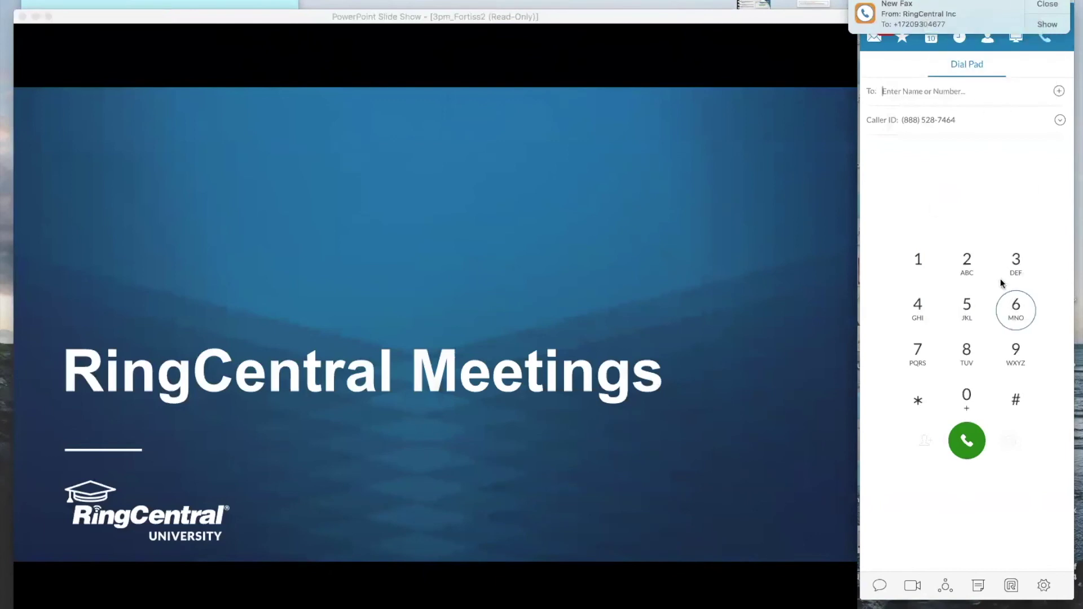
# Step: Show the Conferencing details in the RingCentral phone app, and advance the PowerPoint slide show to its end
pyautogui.click(946, 581)
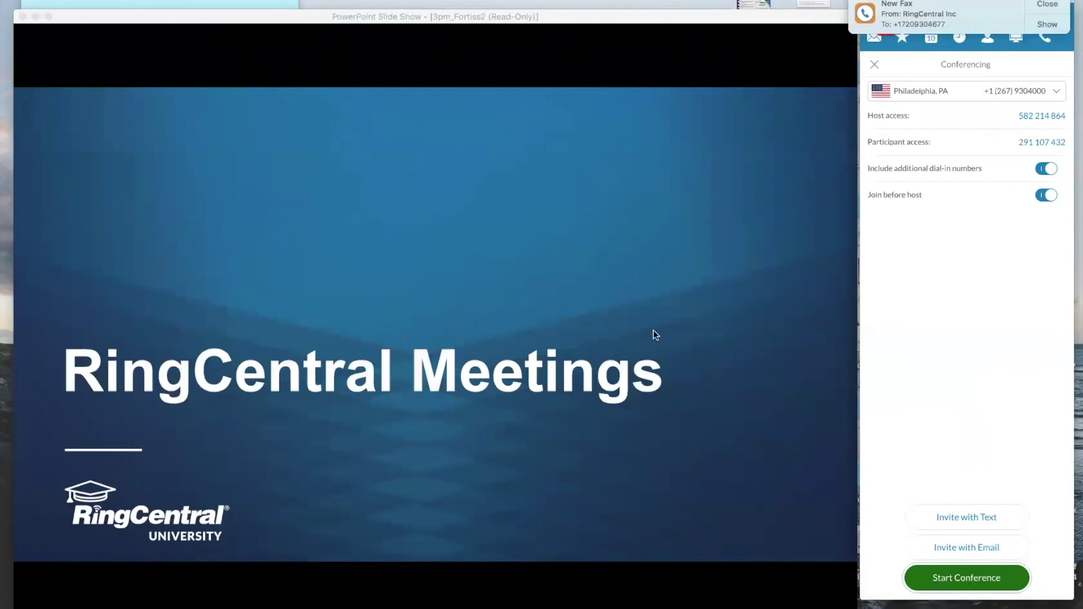
pyautogui.click(580, 375)
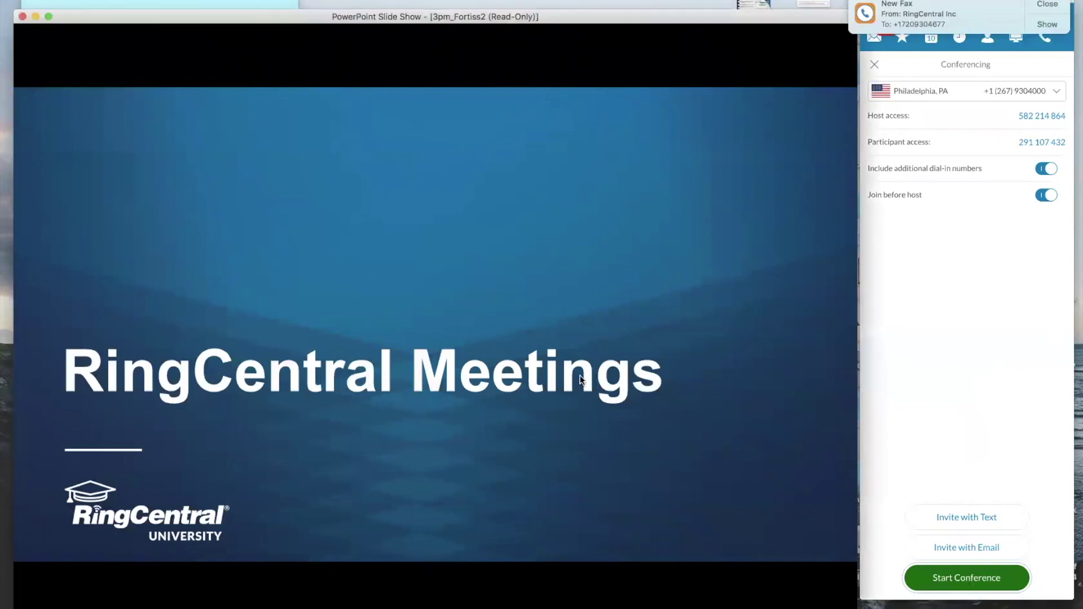
pyautogui.click(626, 352)
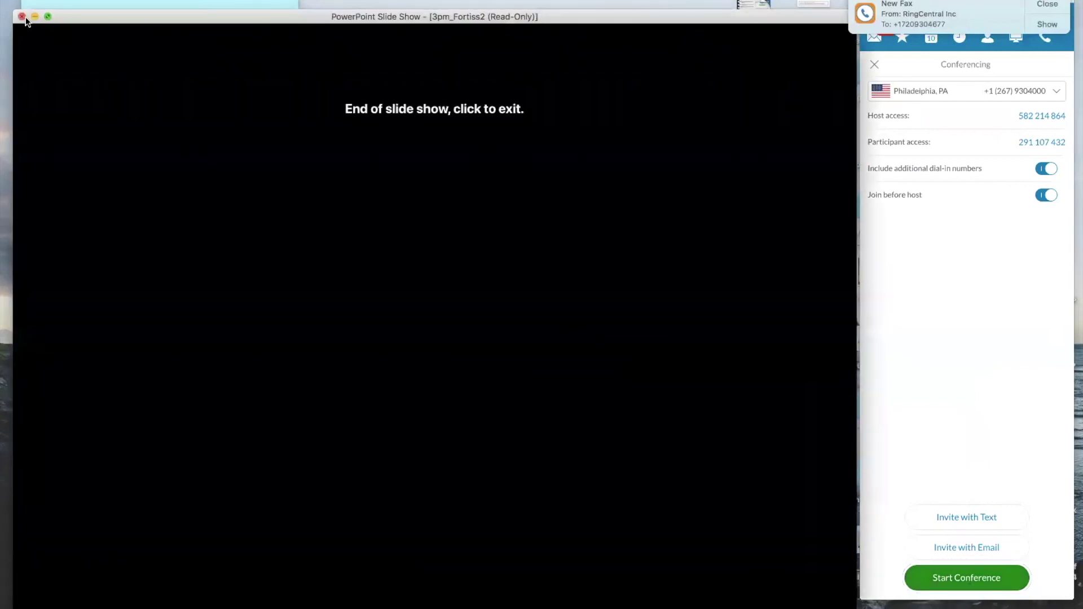